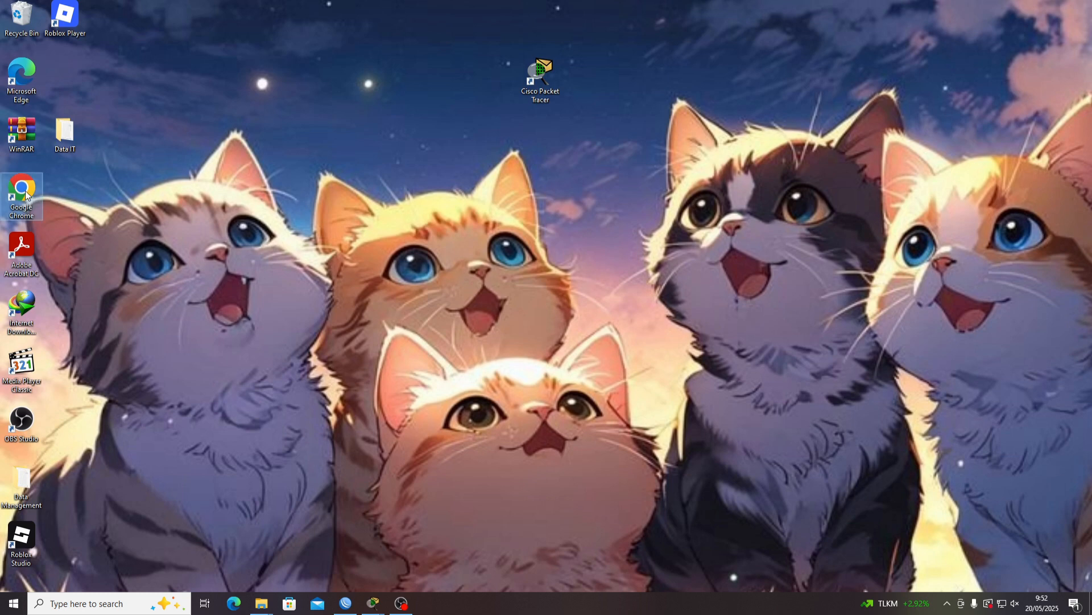
Launch Chrome and browse to tplinkwifi.net to reach the router login page
double_click(41, 190)
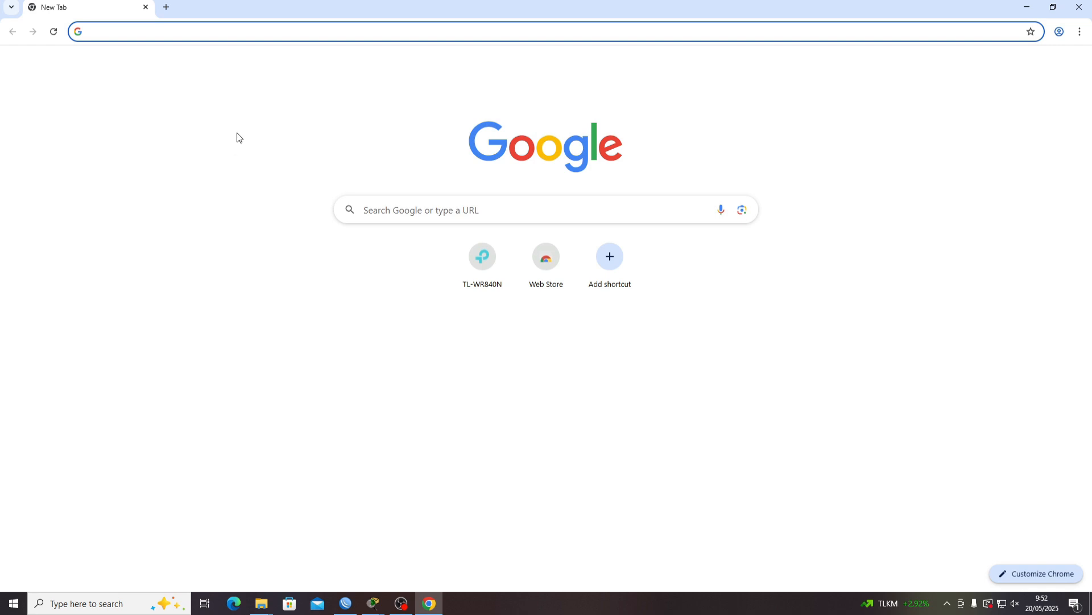
left_click(180, 32)
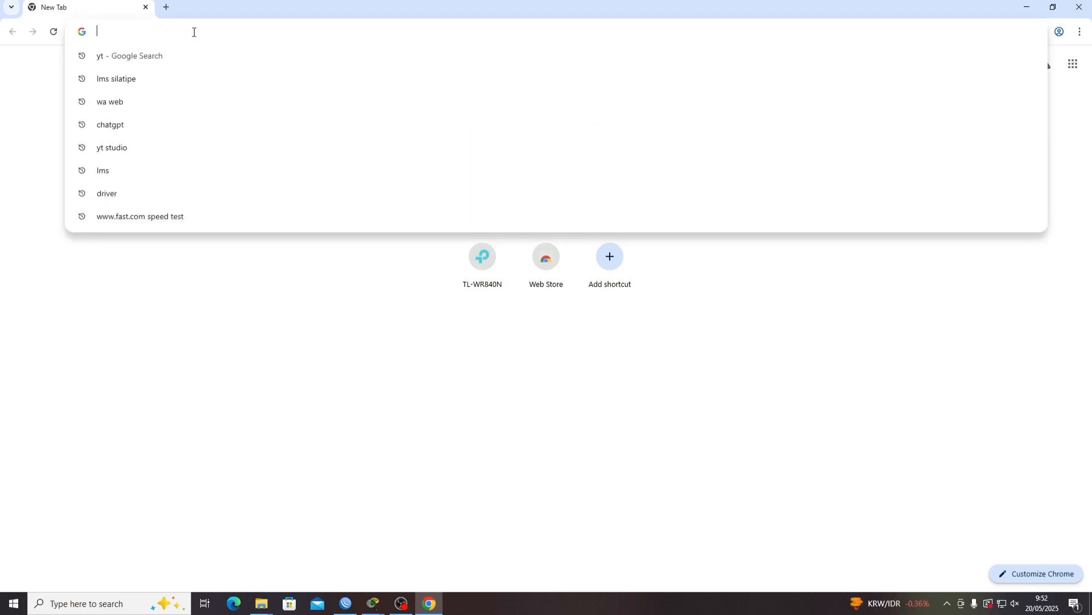
type("tp")
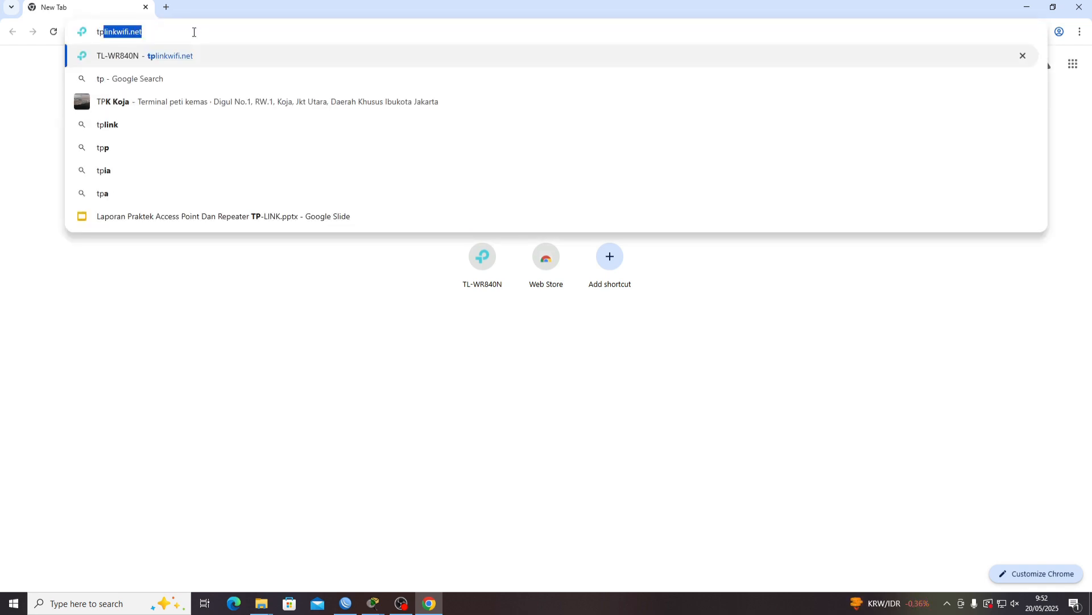
type("link")
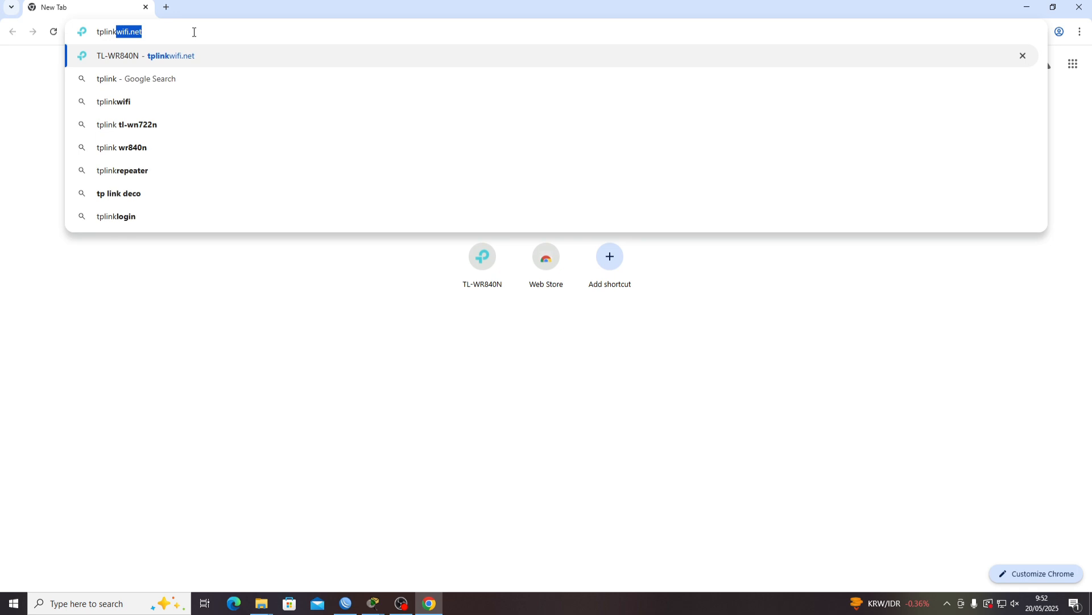
type("wifi")
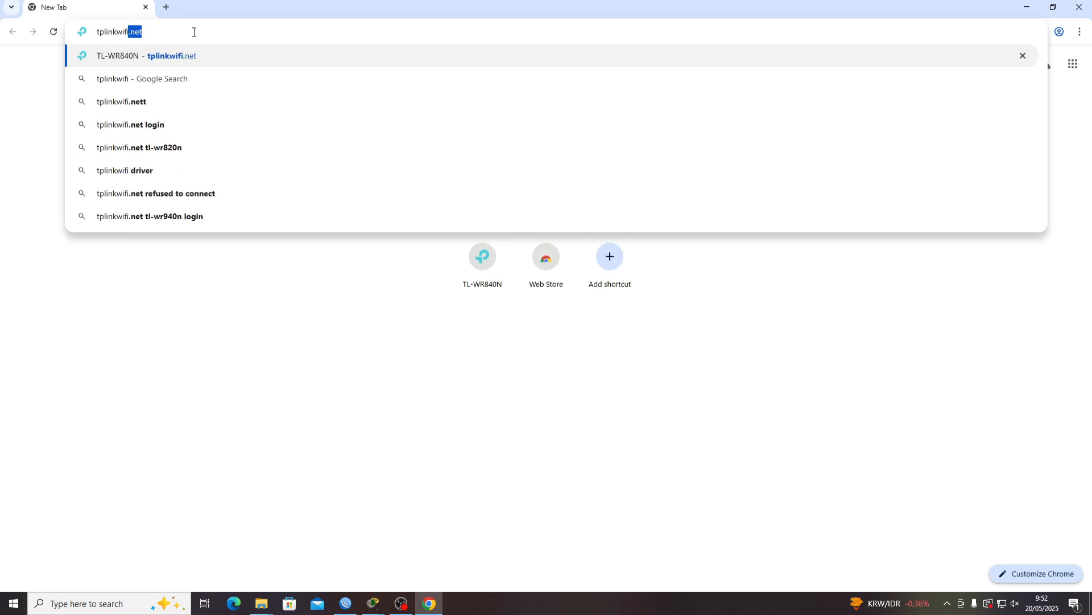
type(".net")
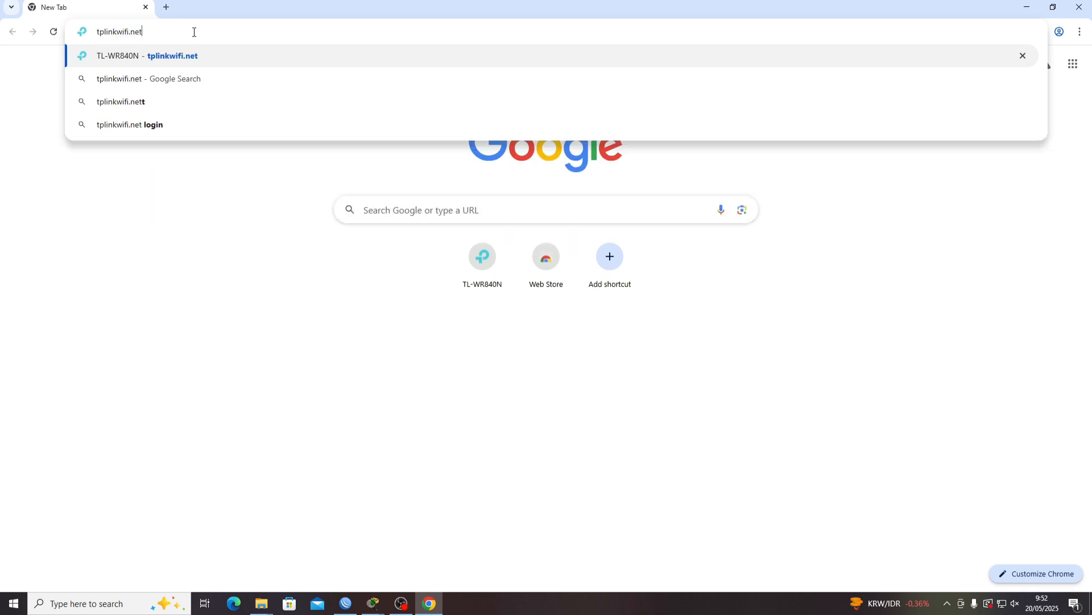
key("Return")
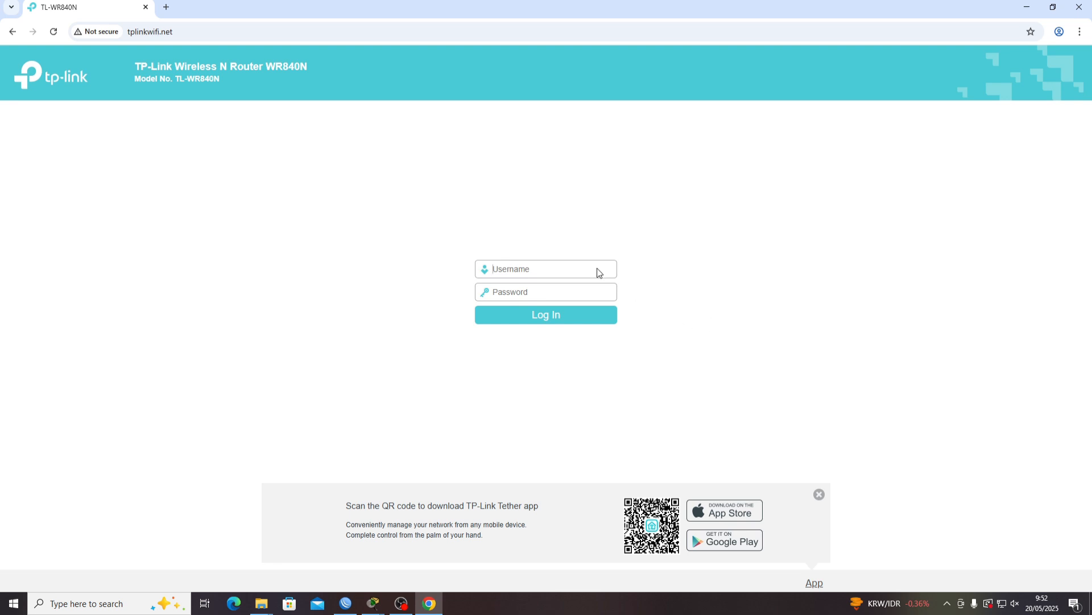
Sign in with the router's username and password, then expand the System Tools menu
type("admin")
left_click(590, 286)
type("admin")
left_click(596, 317)
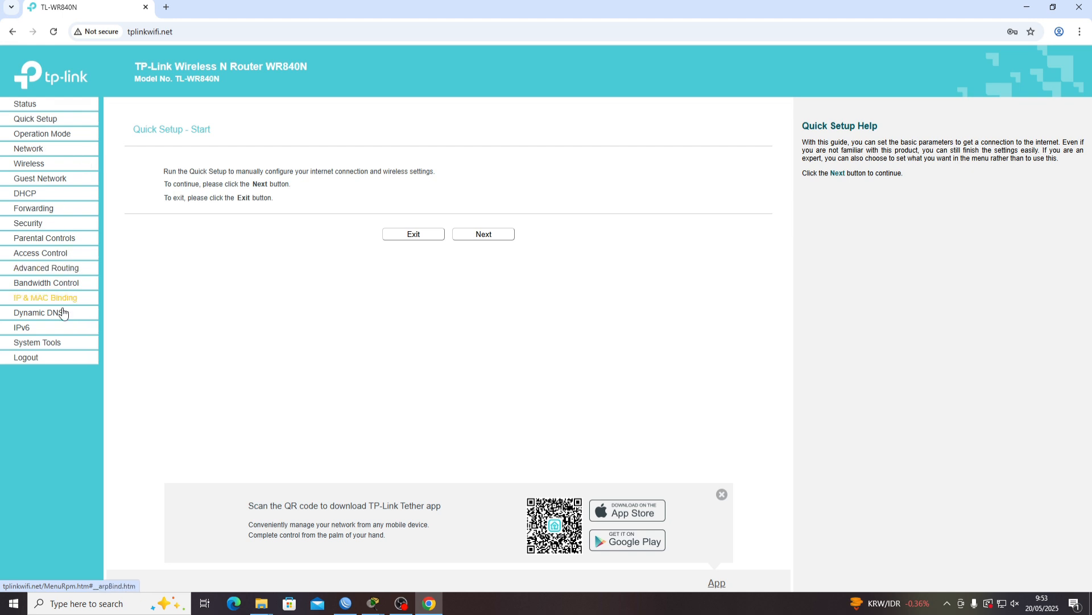
left_click(70, 340)
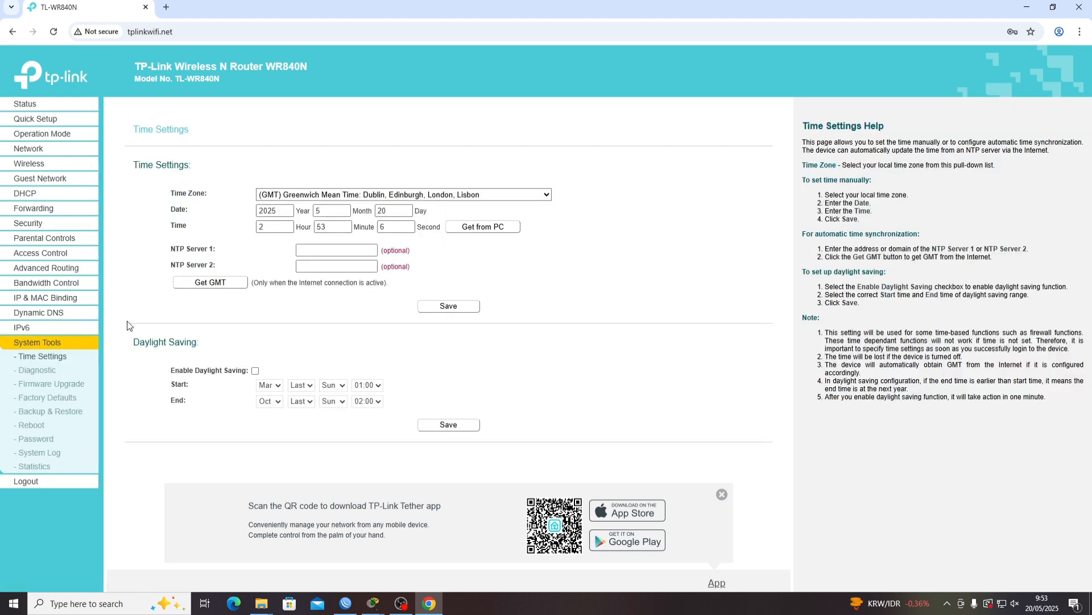
left_click(51, 440)
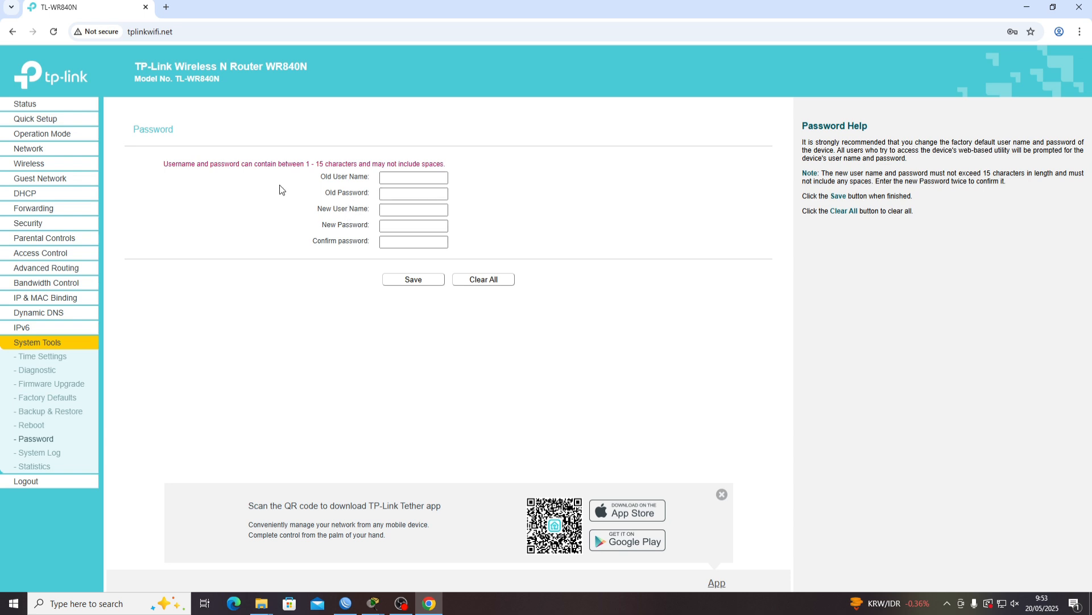
left_click(395, 246)
left_click(55, 121)
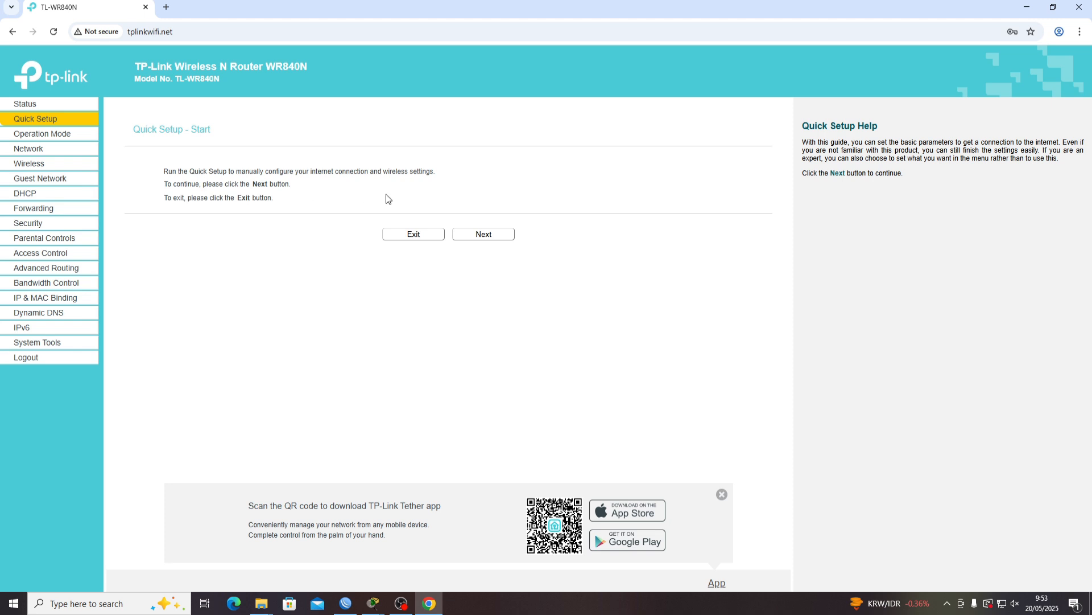
left_click(469, 239)
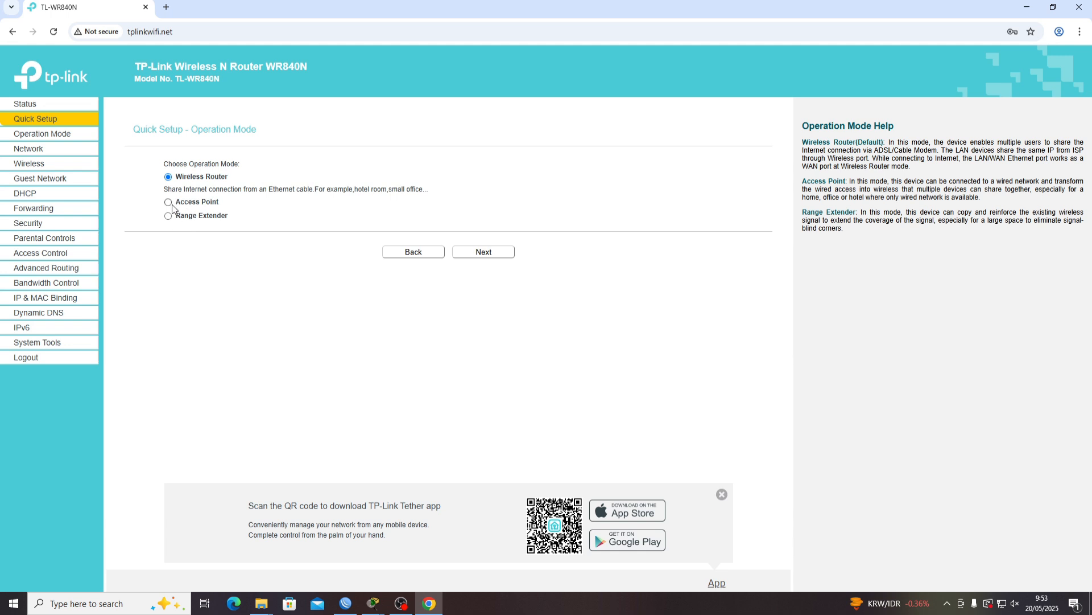
Choose Access Point operation mode and continue to the Quick Setup Wireless step
left_click(168, 203)
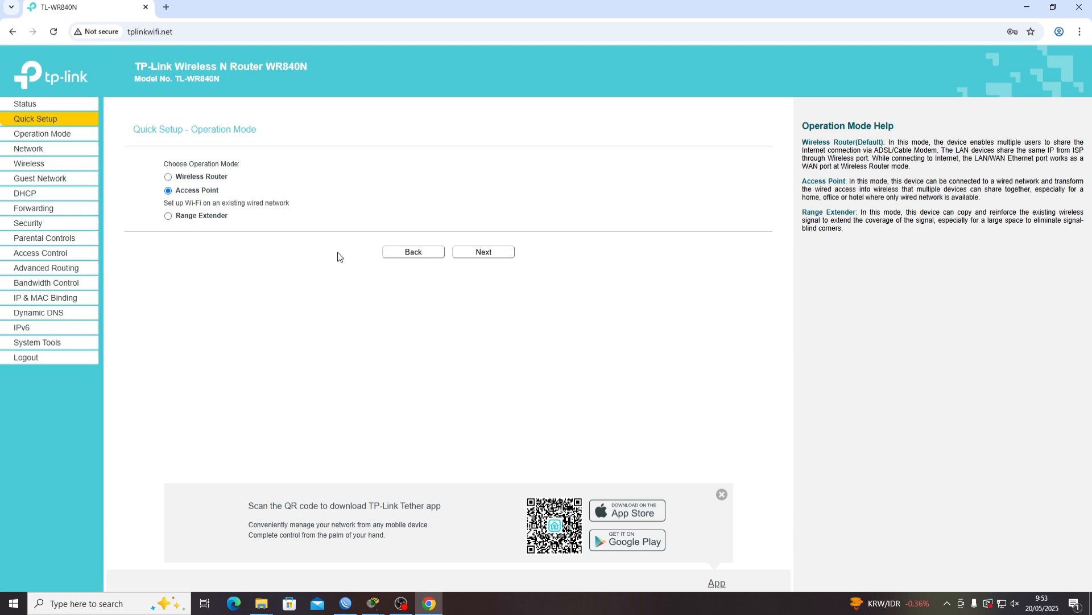
left_click(474, 258)
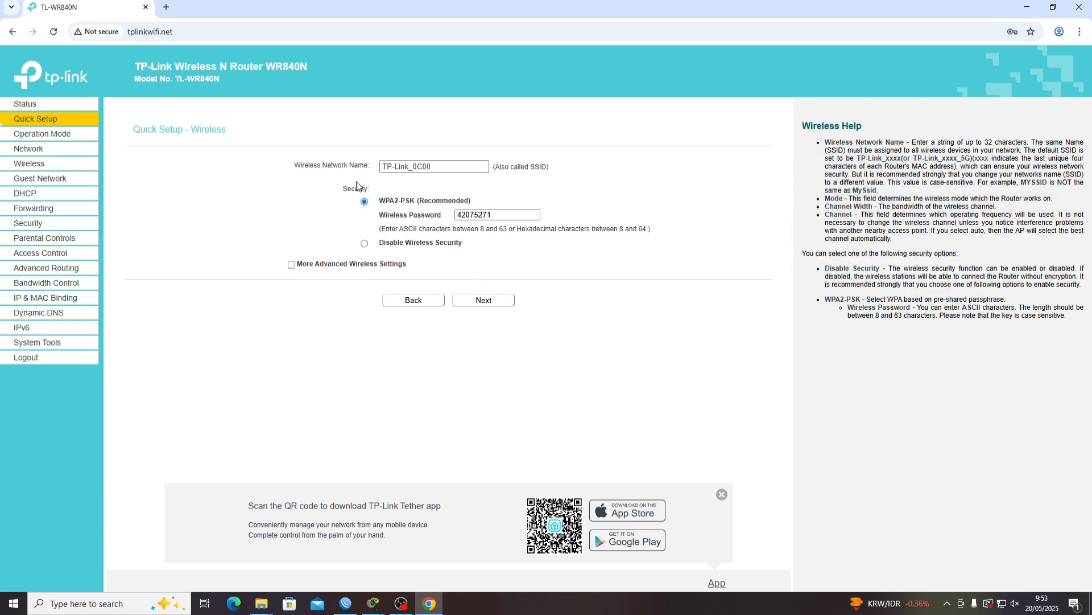
Replace the wireless network name TP-Link_0C00 with VIDRA
triple_click(438, 168)
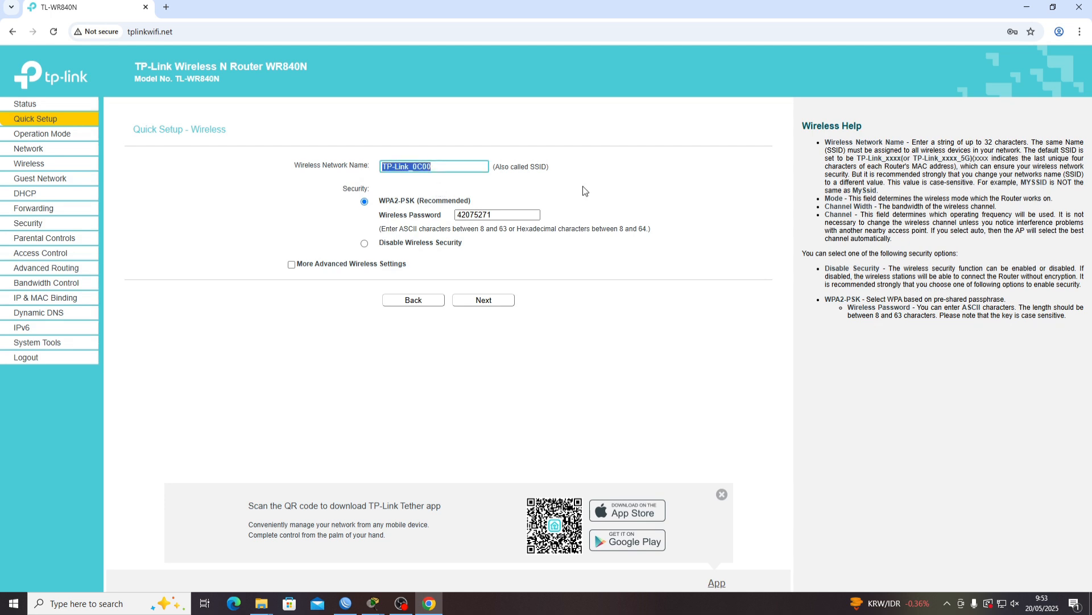
type("VIDRA")
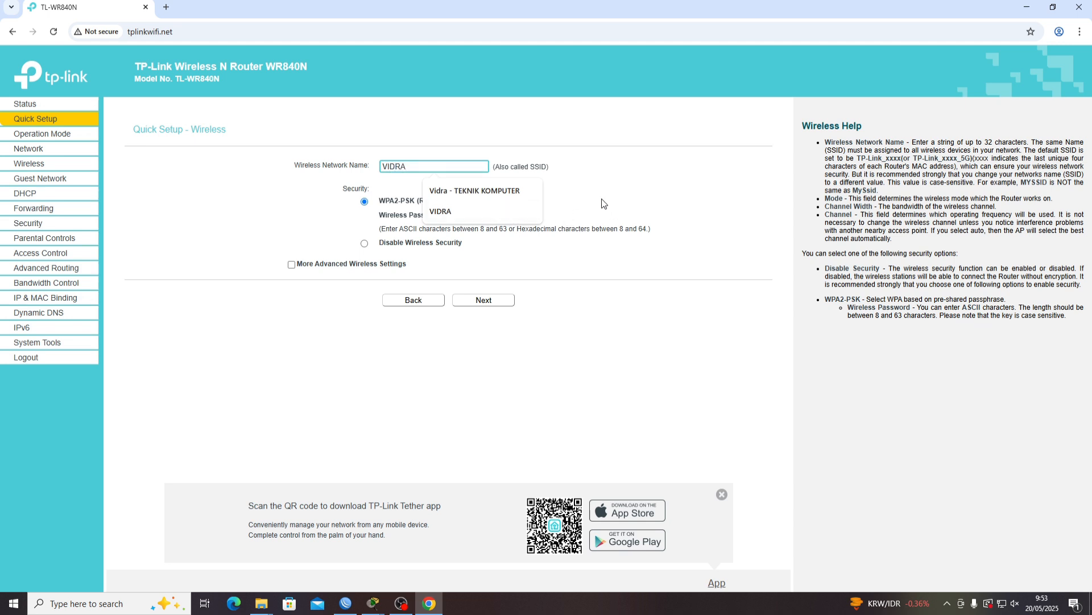
left_click(507, 210)
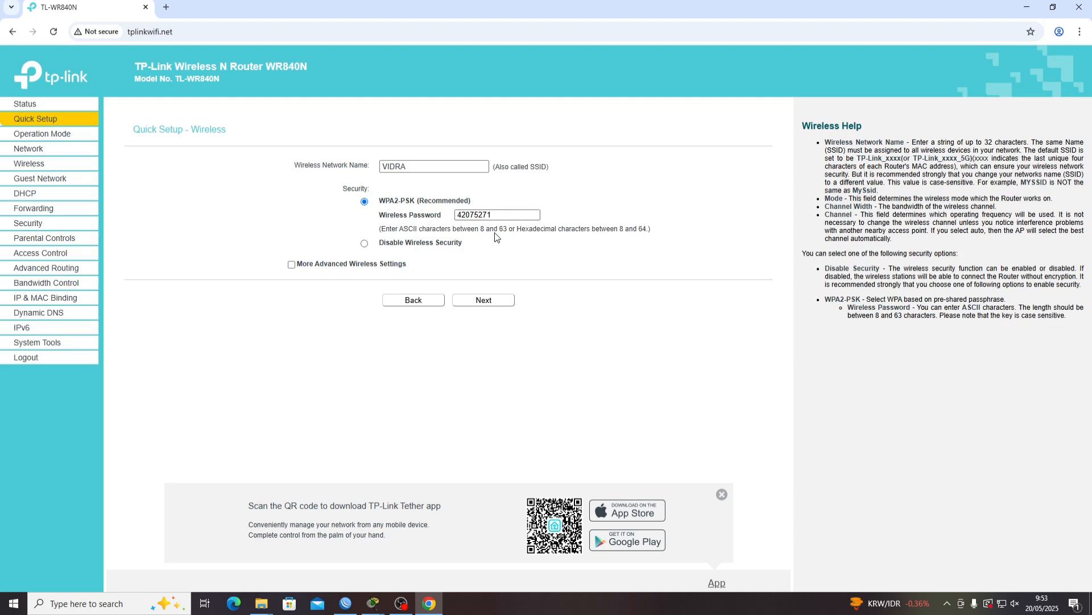
Set a new WPA2 wireless password and advance past Network Setting to Review Setting
left_click(501, 214)
double_click(501, 215)
type("12")
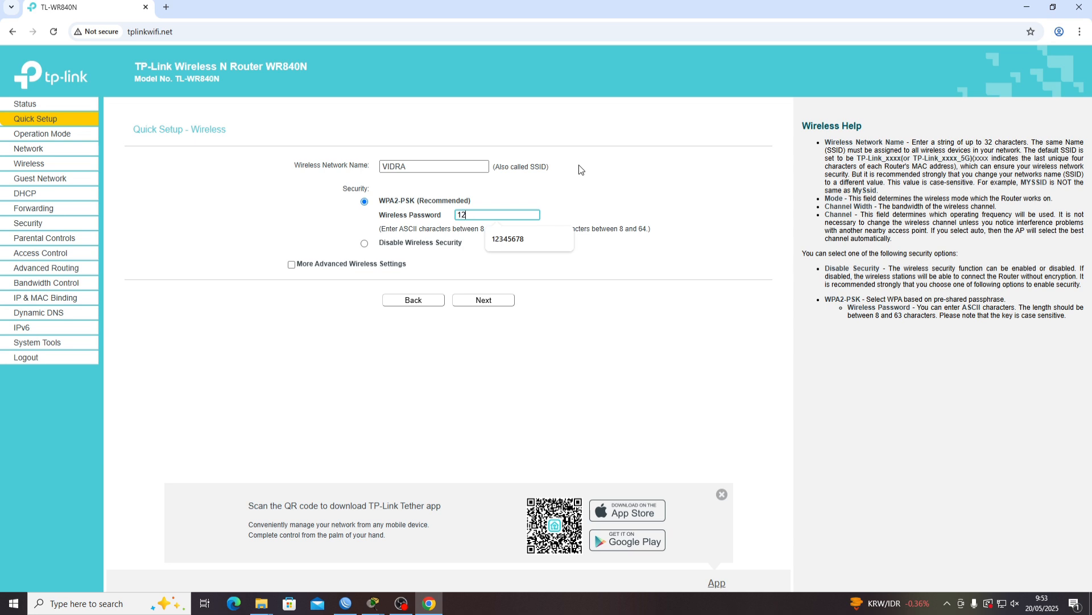
type("345678")
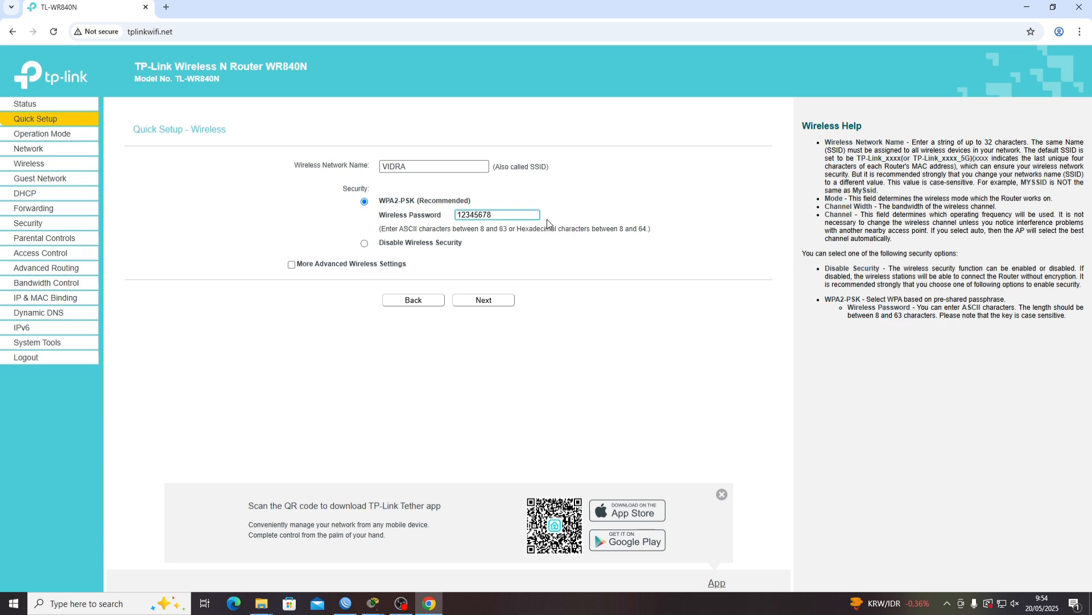
left_click(471, 302)
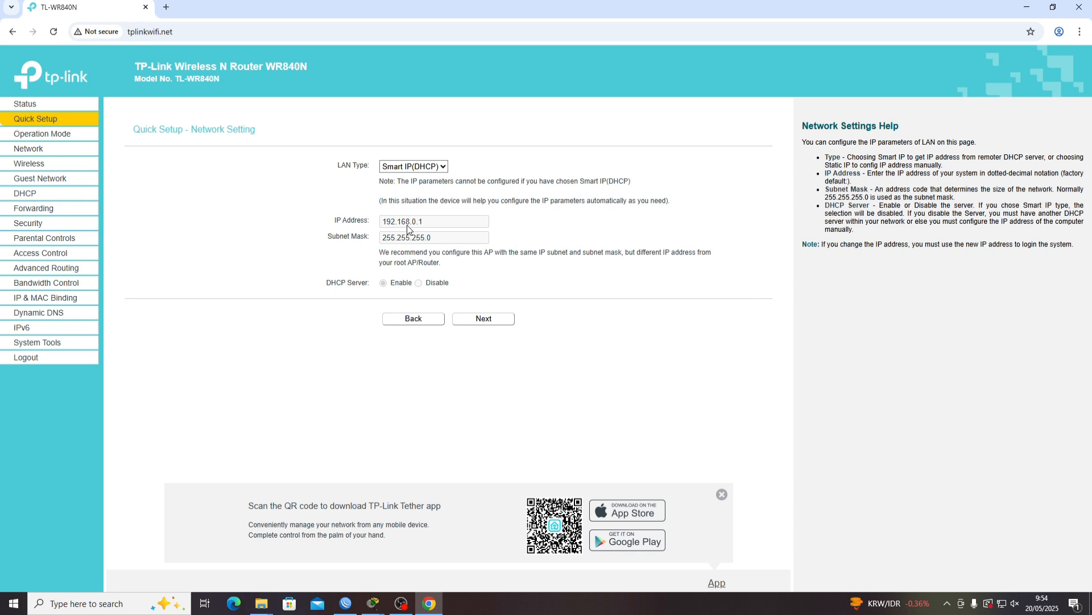
left_click(499, 320)
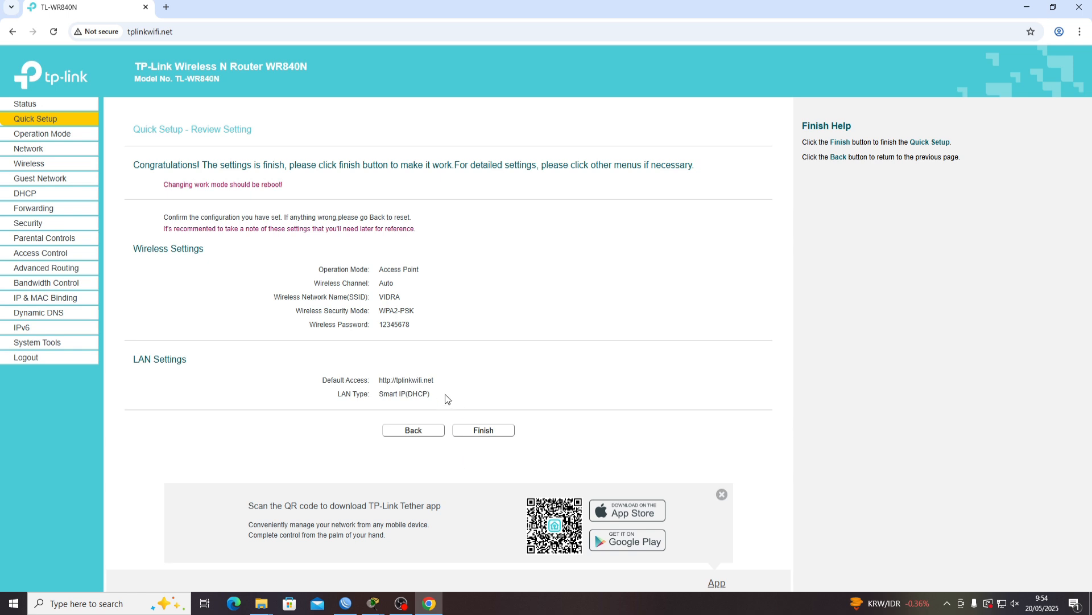
Finish the Quick Setup so the router reboots, then reload to see the Status page
left_click(472, 431)
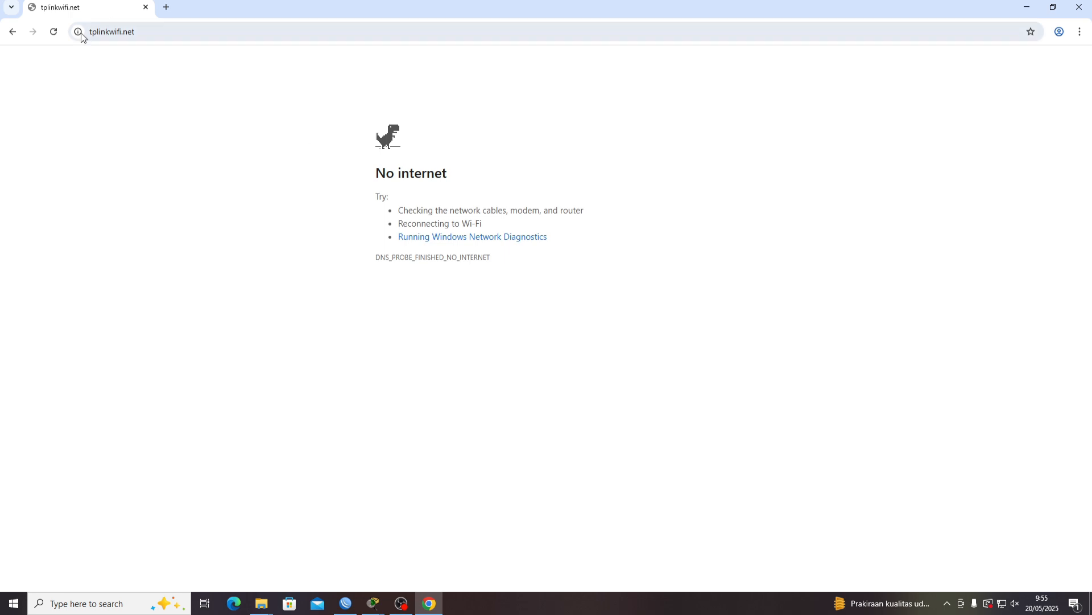
left_click(58, 32)
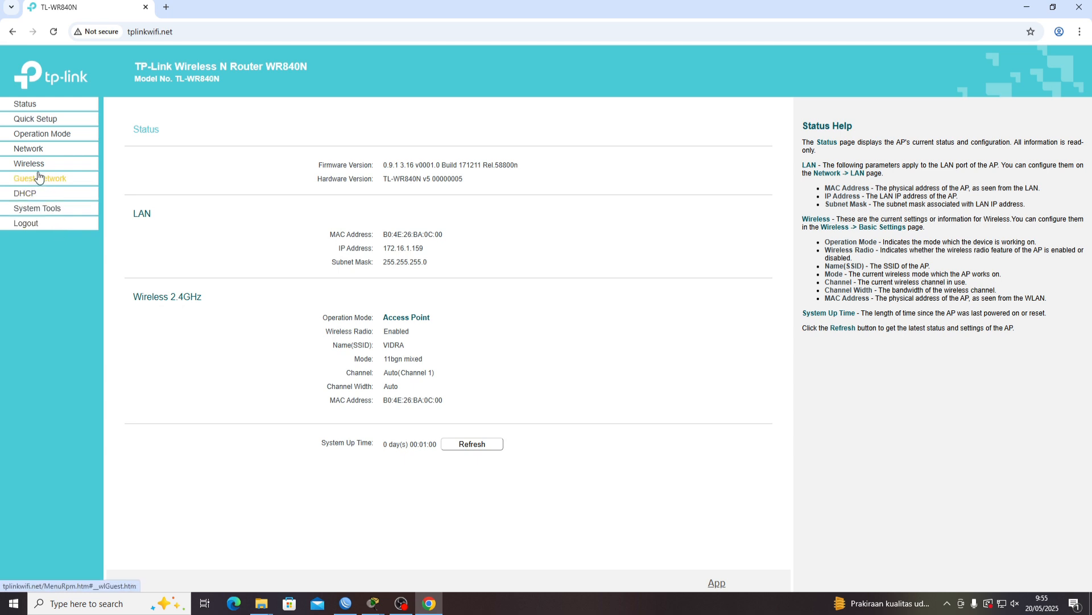
Log out of the router's web management and confirm the logout prompt
left_click(50, 223)
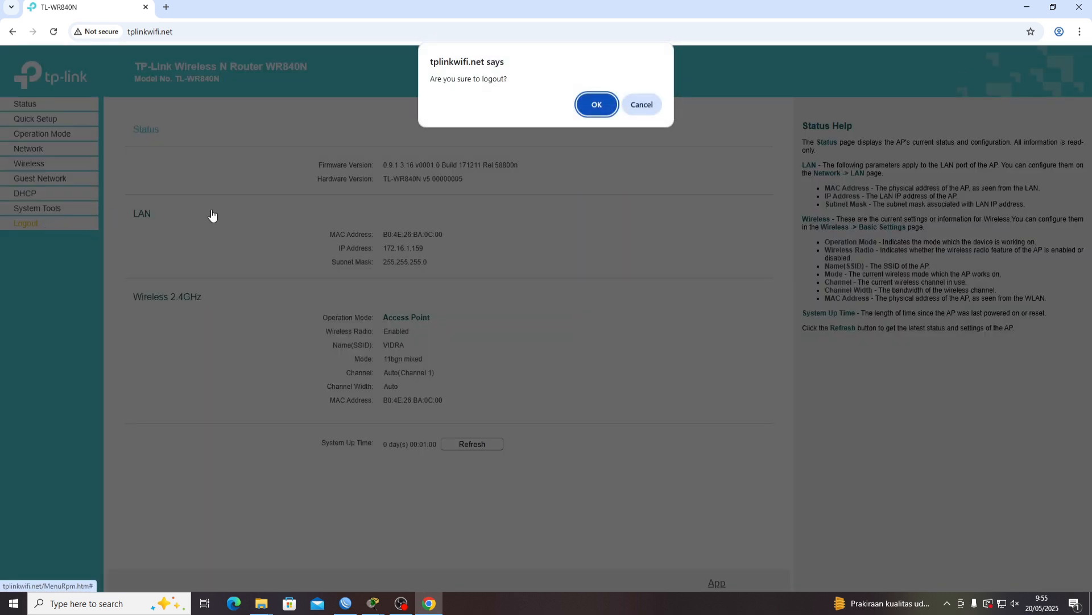
left_click(597, 105)
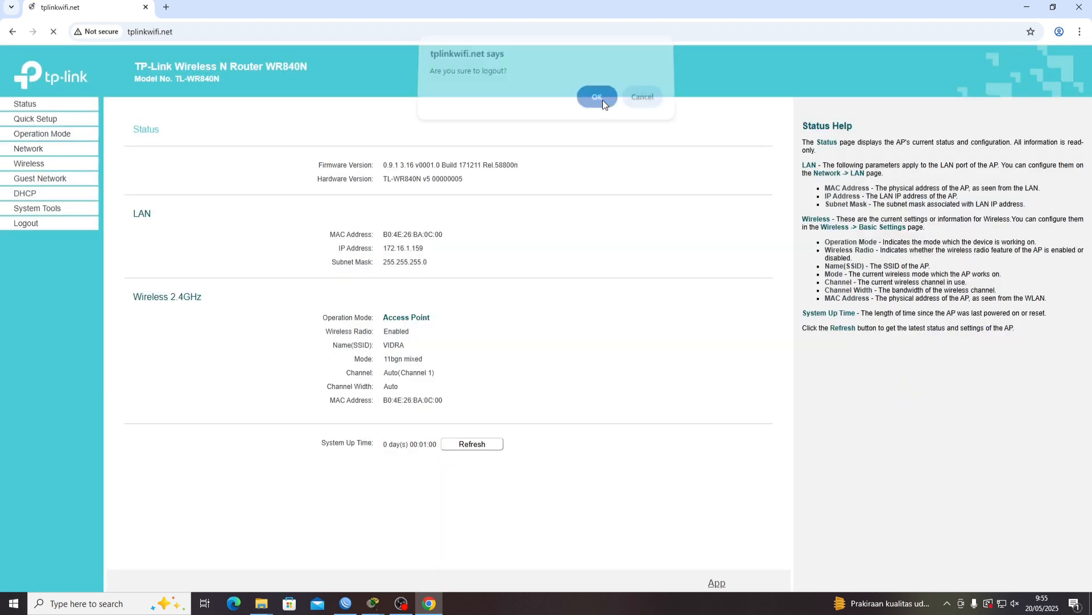